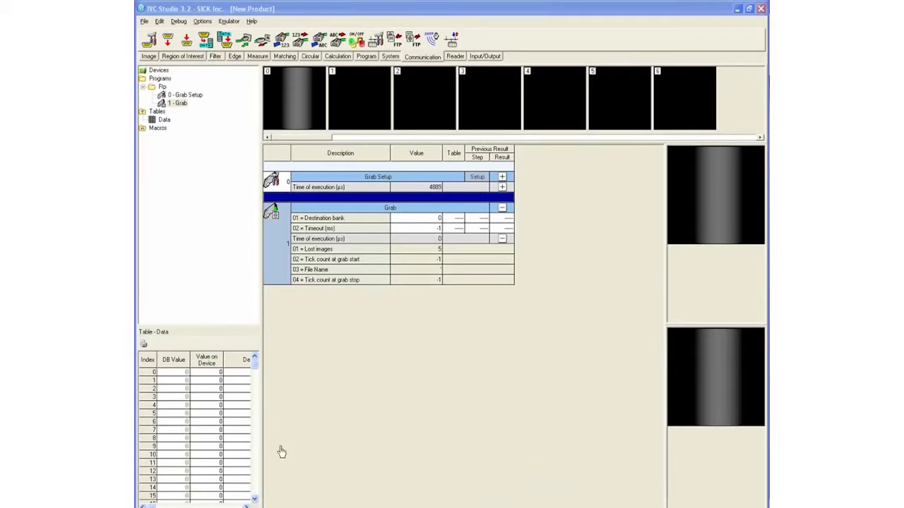
Step: Launch the FileZilla Server Interface and connect to the local server at 127.0.0.1 on port 14147
click(153, 507)
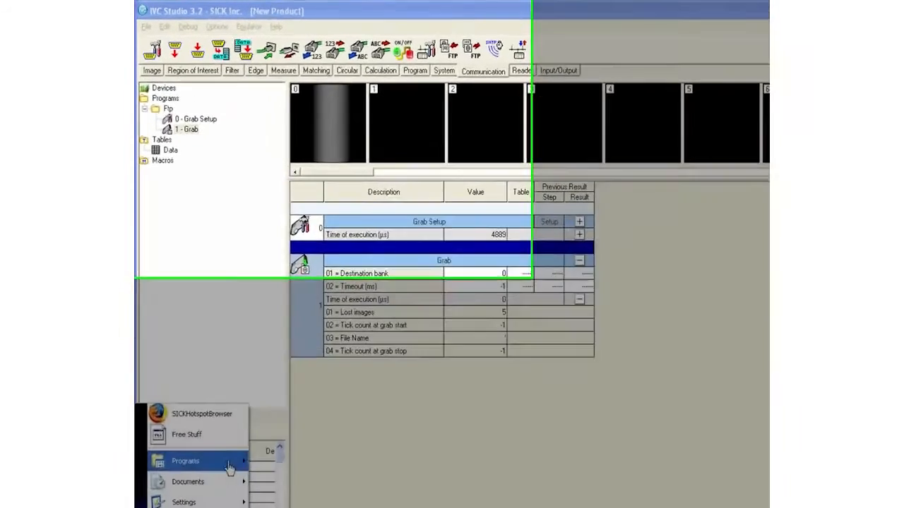
mouse_move(191, 368)
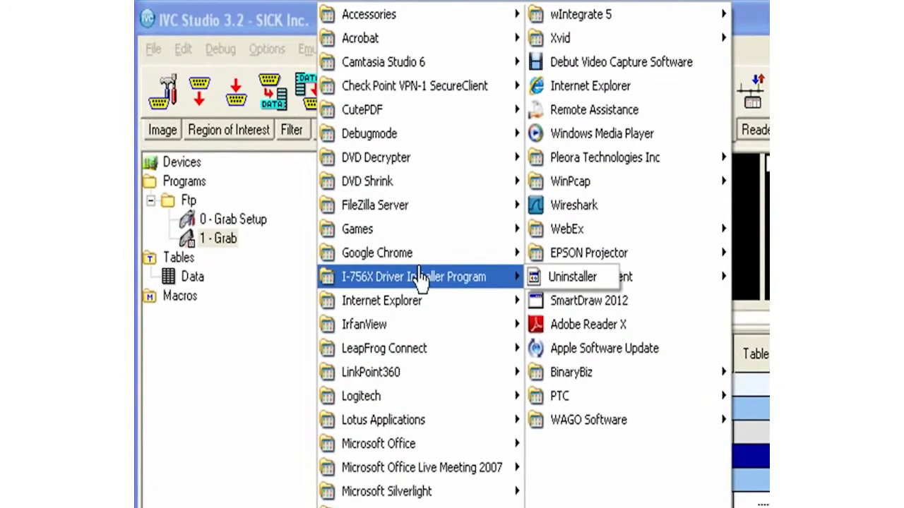
mouse_move(416, 126)
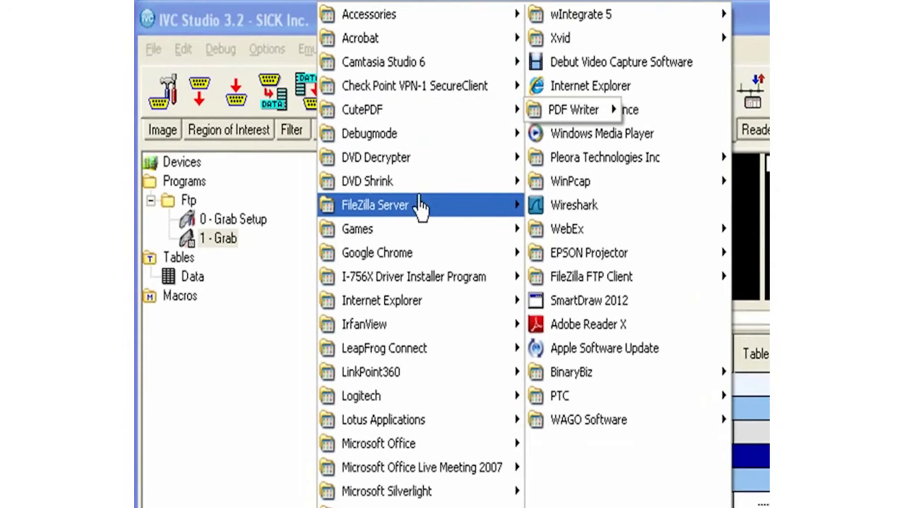
mouse_move(422, 211)
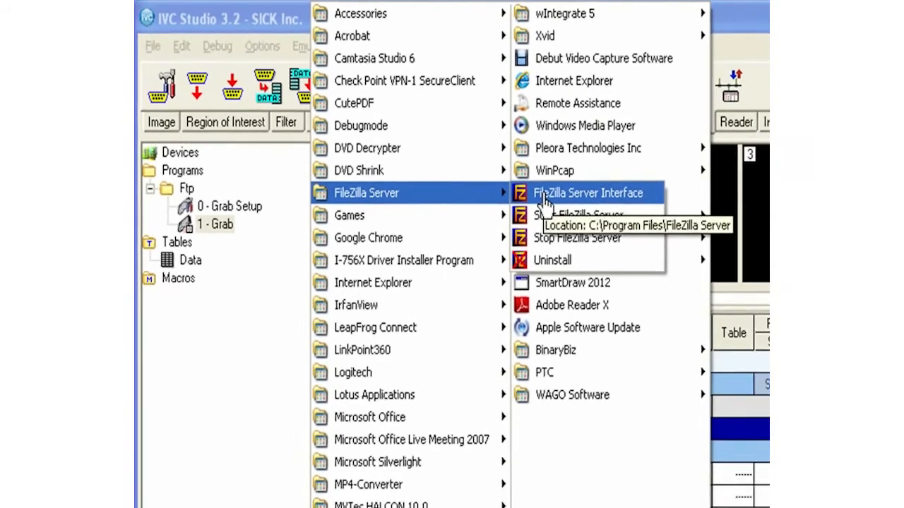
click(558, 212)
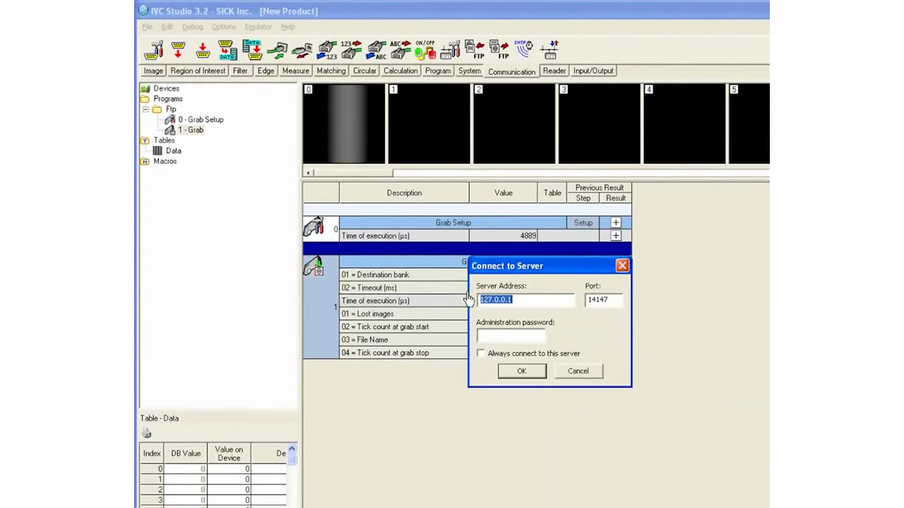
click(528, 374)
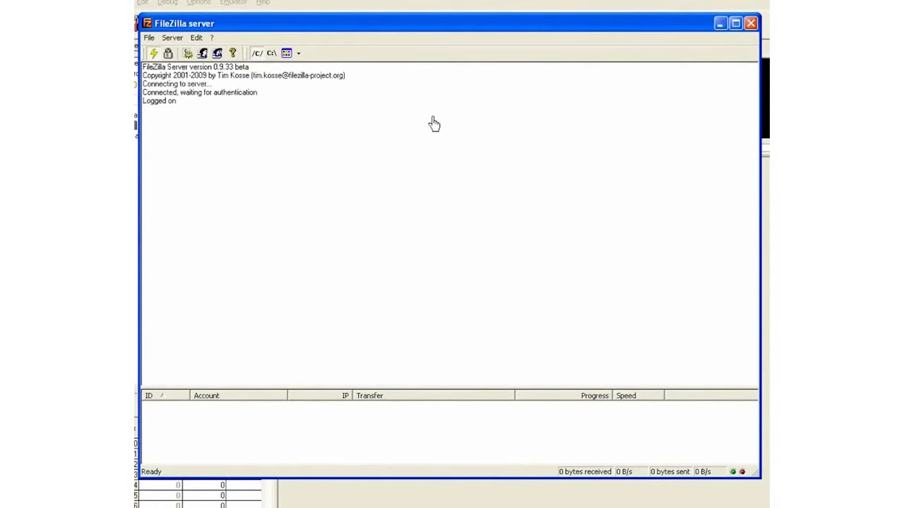
drag(356, 29, 476, 113)
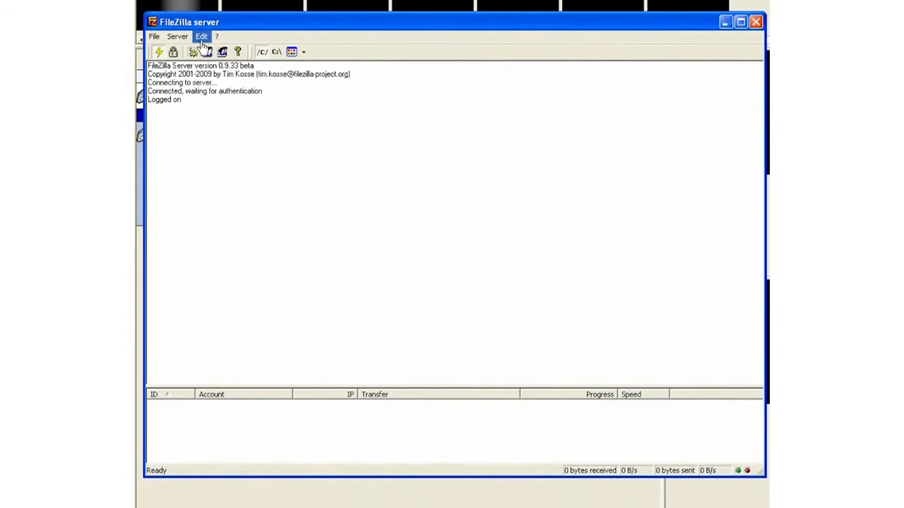
Step: Review the existing FTP user's general account settings and shared folders, and accept them
click(202, 39)
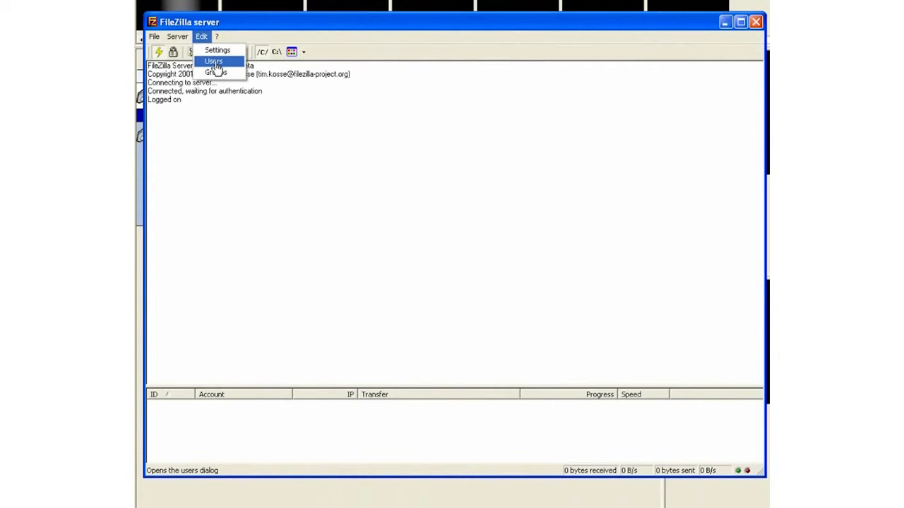
click(214, 62)
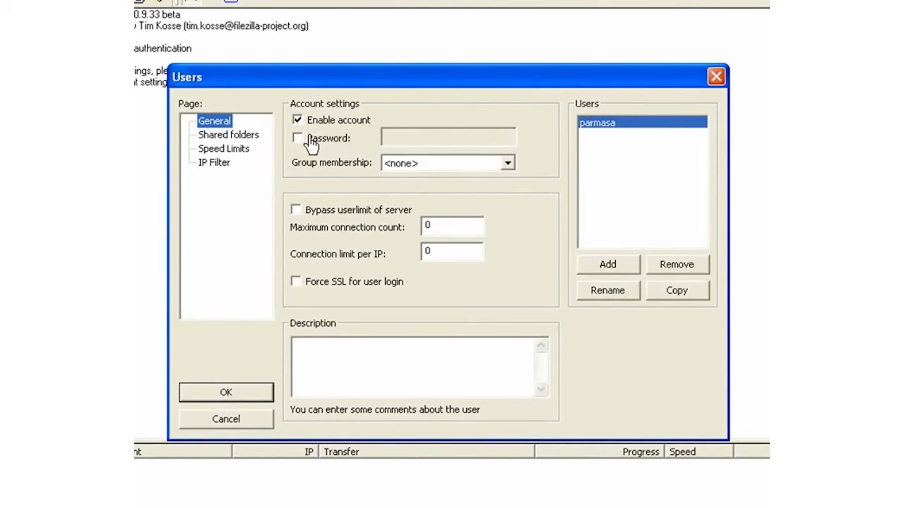
click(245, 136)
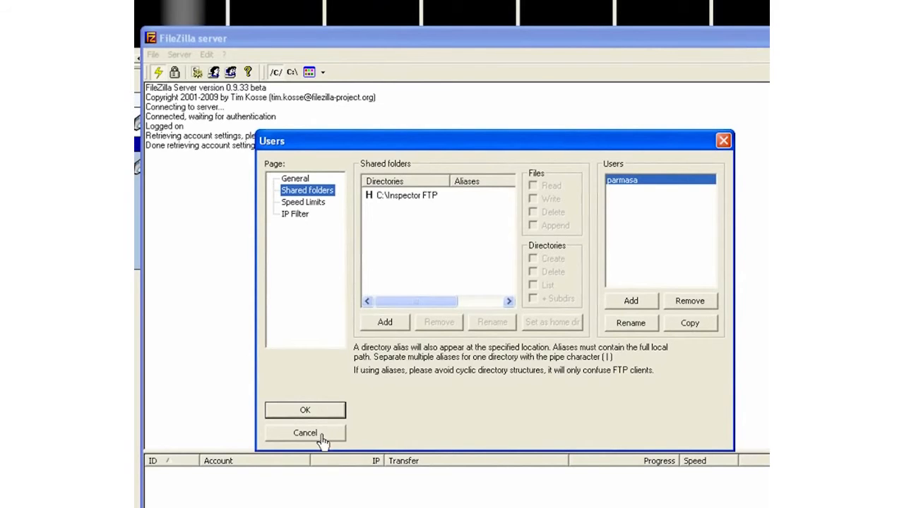
click(315, 411)
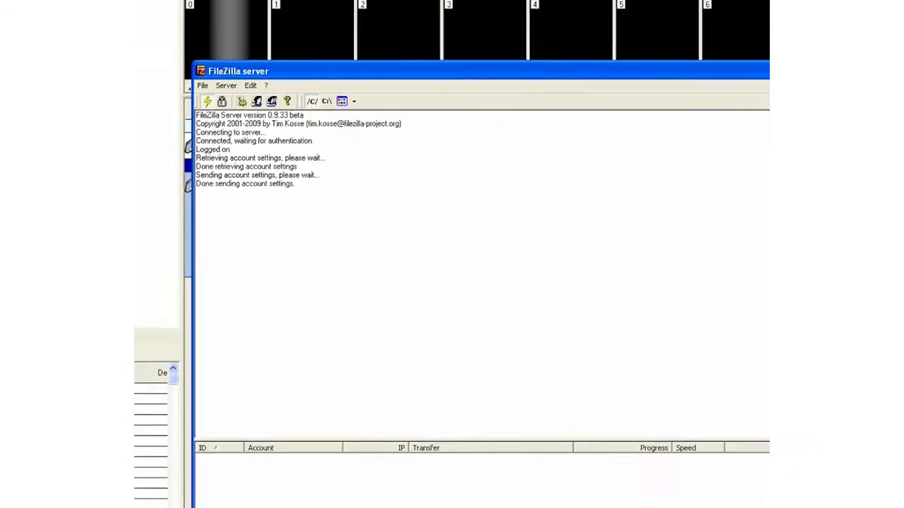
Step: Switch back to IVC Studio and add a Send to FTP step after the current Grab step
click(505, 11)
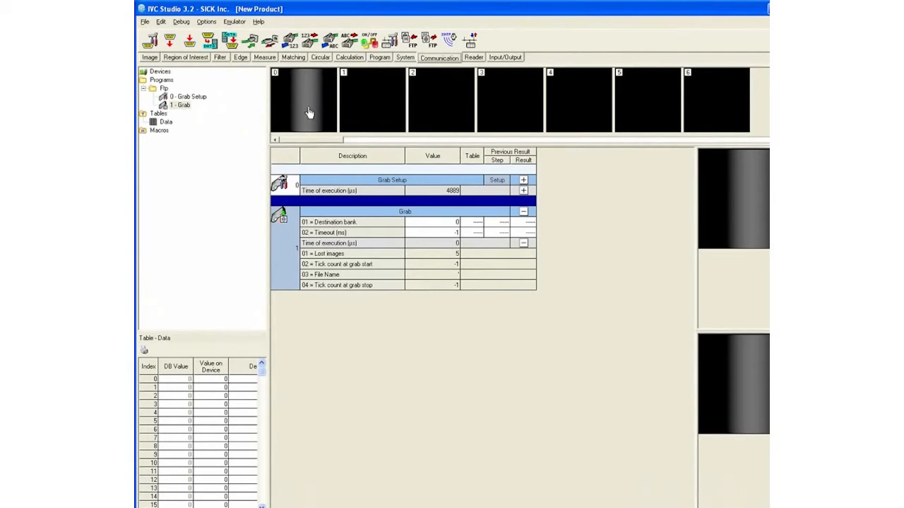
click(432, 45)
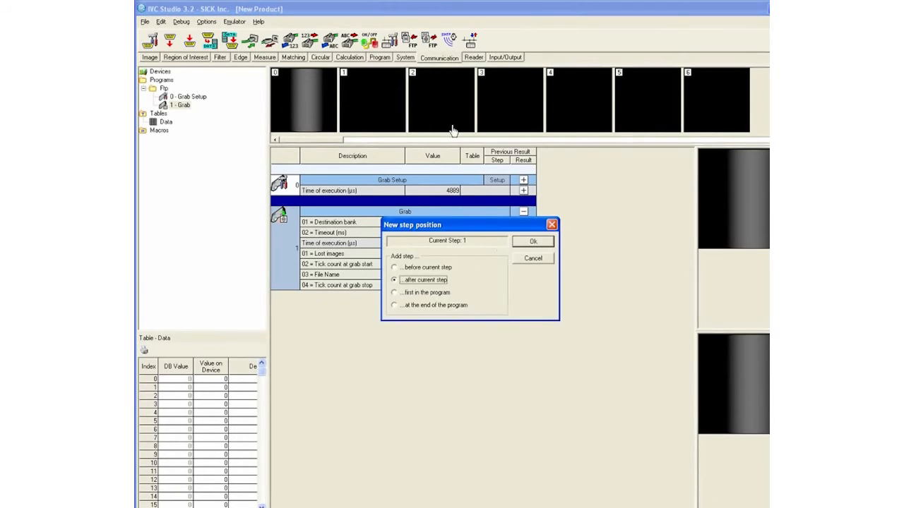
click(526, 241)
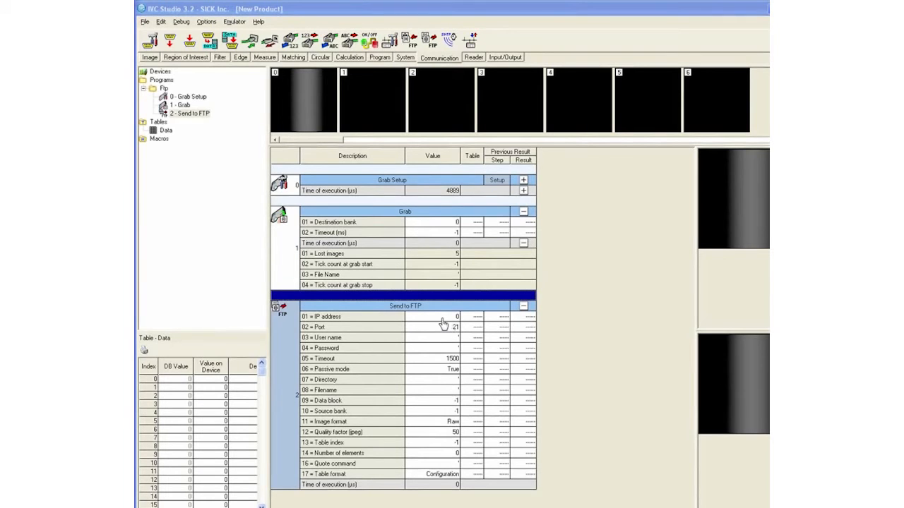
Step: Look up the computer's IP address by running ipconfig/all in a command prompt, and close the prompt
click(154, 507)
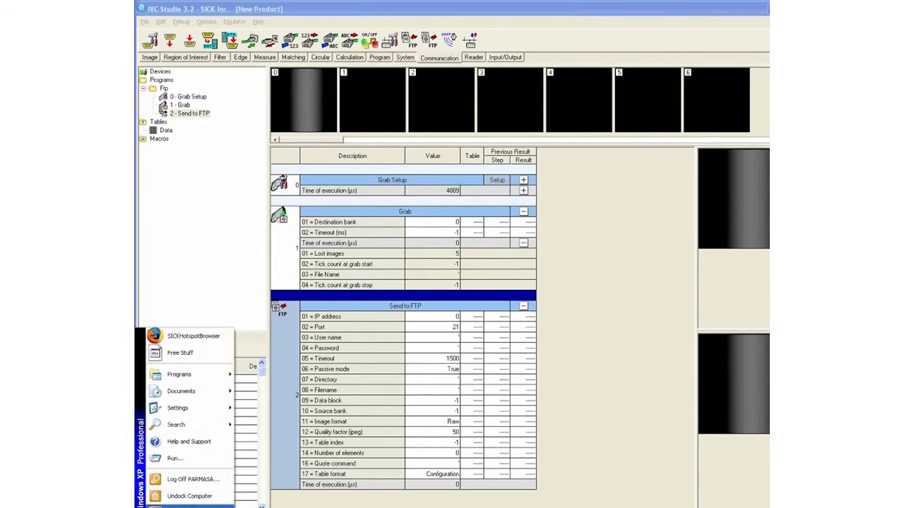
click(203, 466)
key(Return)
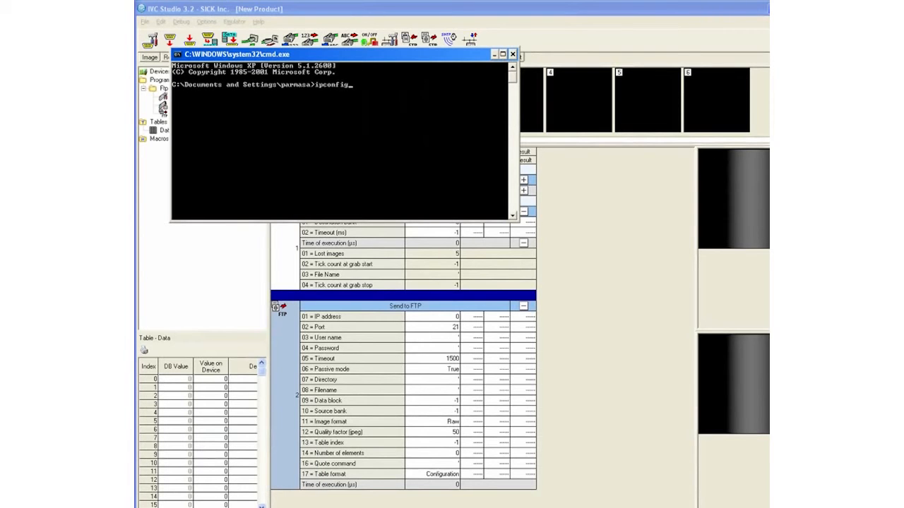
text(ipconfig/all)
key(Return)
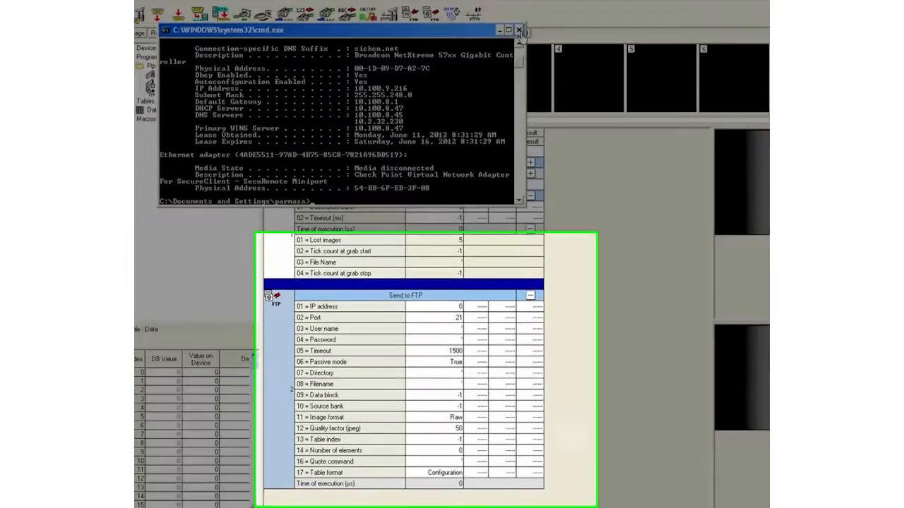
click(519, 30)
Step: Set the Send to FTP step's IP address to 10.100.9.216 and its port to 21
double_click(458, 307)
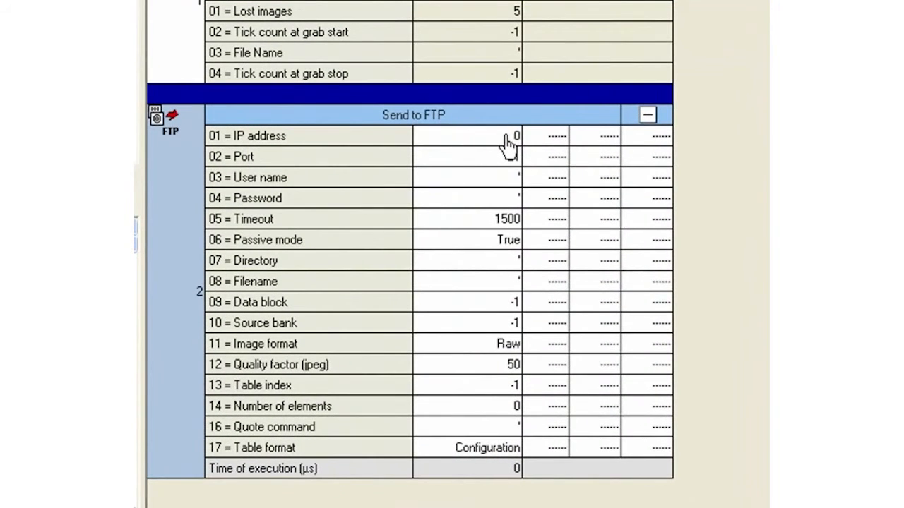
text(1)
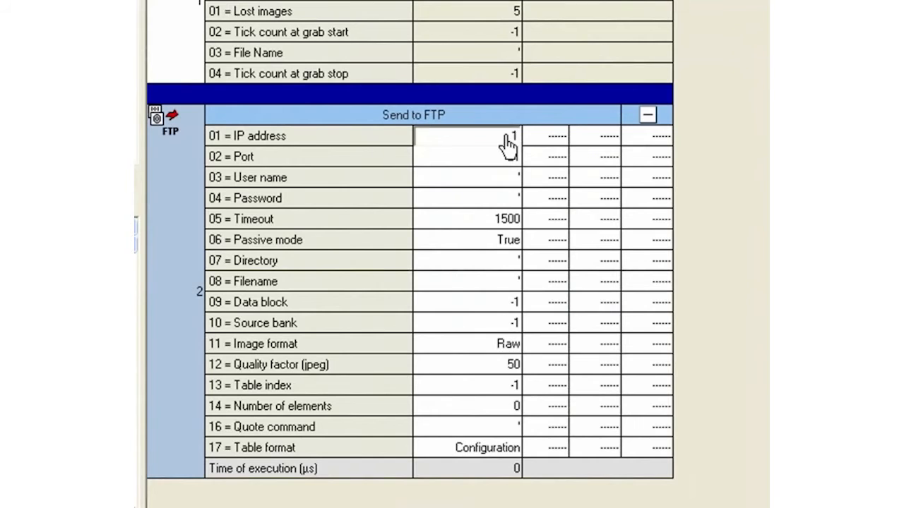
text(0.100.9.216)
key(Return)
double_click(511, 156)
text(21)
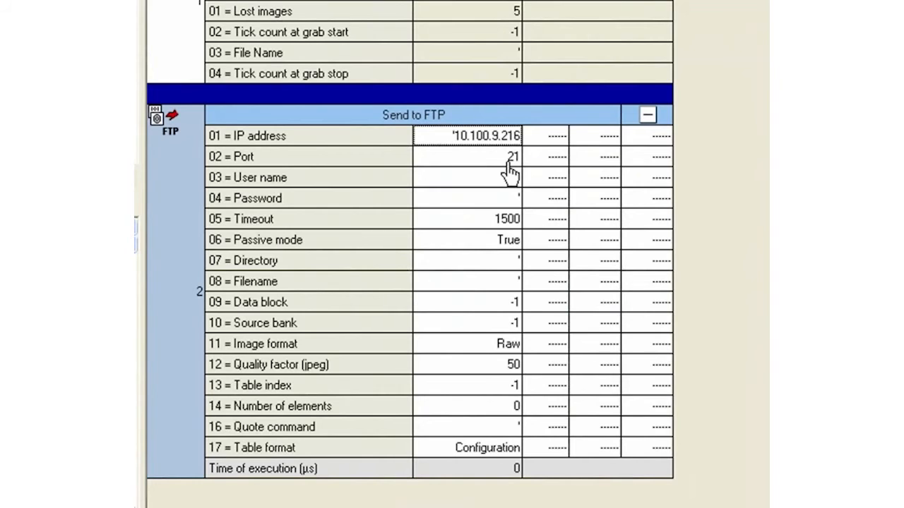
Step: Enter the FTP account's user name in the Send to FTP step
click(514, 185)
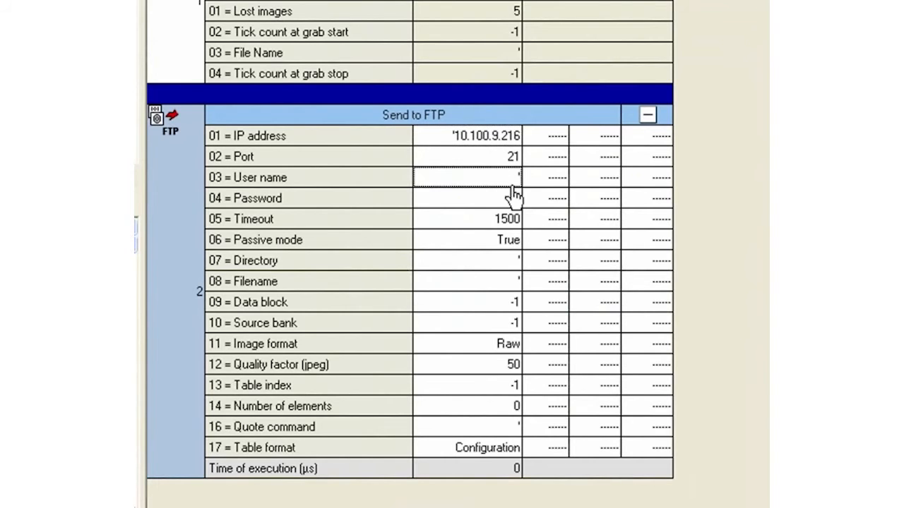
text(parmasa)
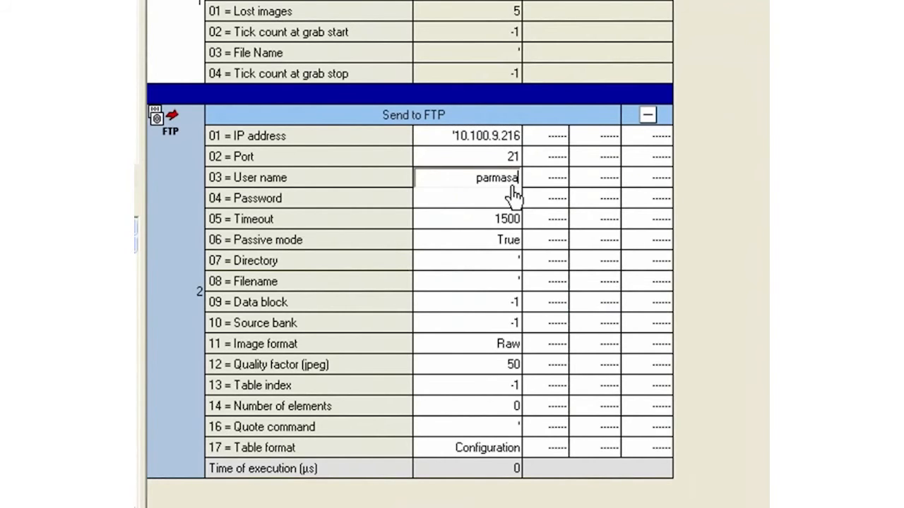
key(BackSpace)
key(BackSpace)
key(BackSpace)
key(BackSpace)
key(BackSpace)
key(BackSpace)
key(BackSpace)
text(\)
text(parmasa)
key(Return)
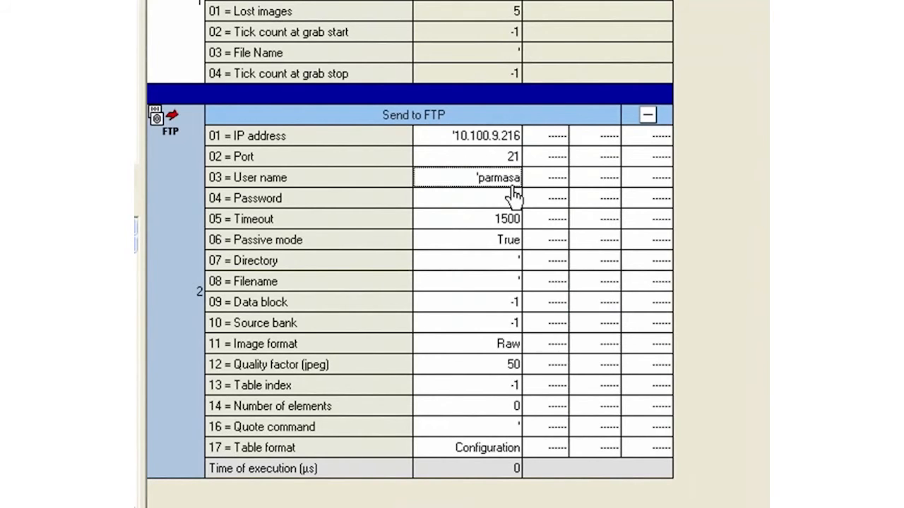
Step: Set the Send to FTP step's directory to IVC Images
click(492, 269)
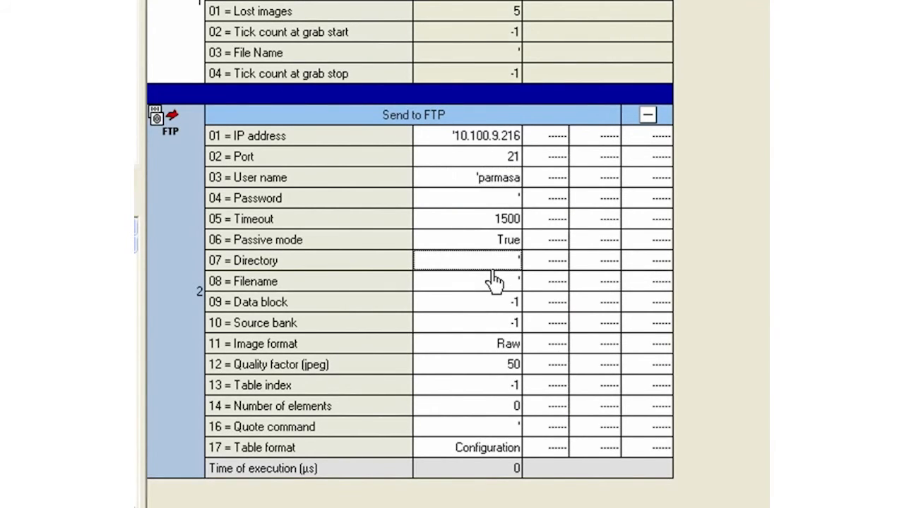
click(492, 269)
text(IVC)
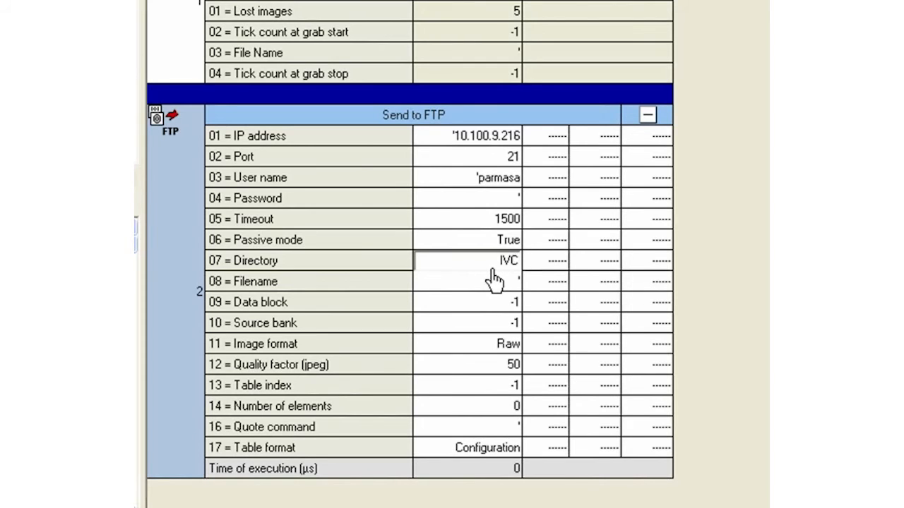
text( Images)
key(Return)
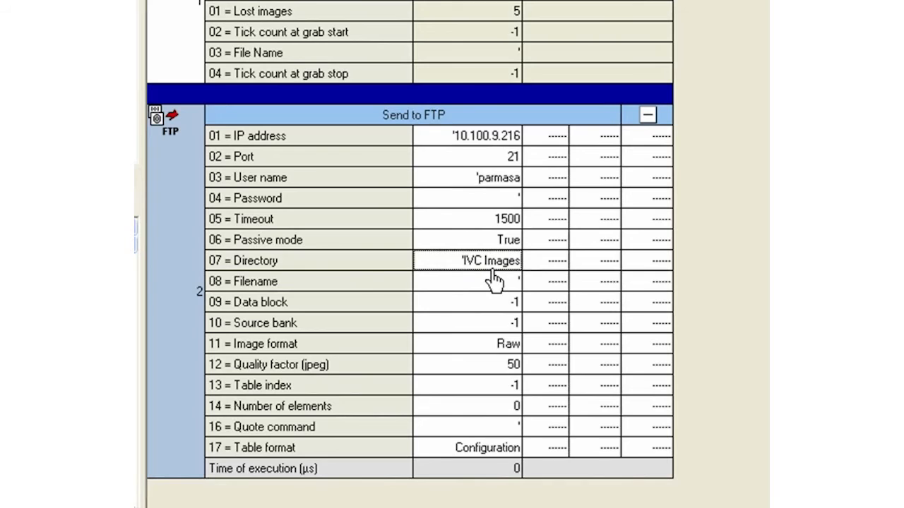
Step: Set the Send to FTP step's filename to test and its source bank to 0
click(495, 286)
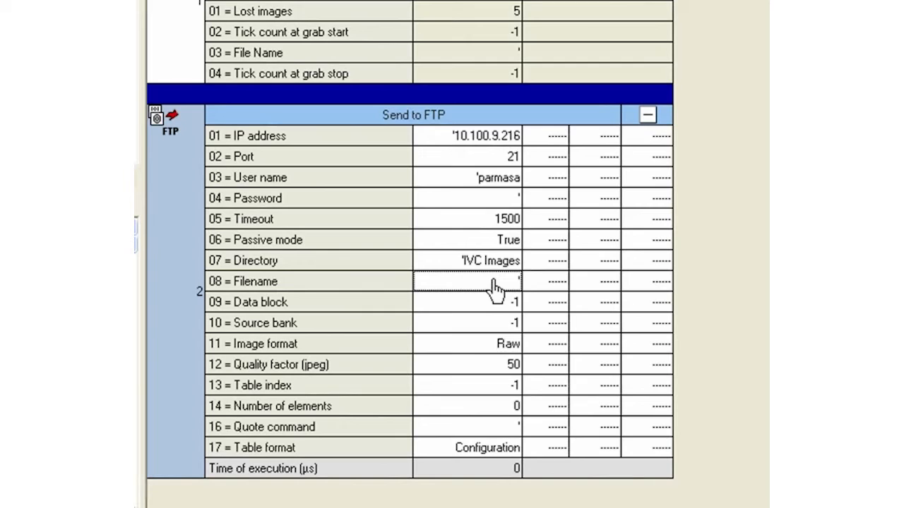
text(test)
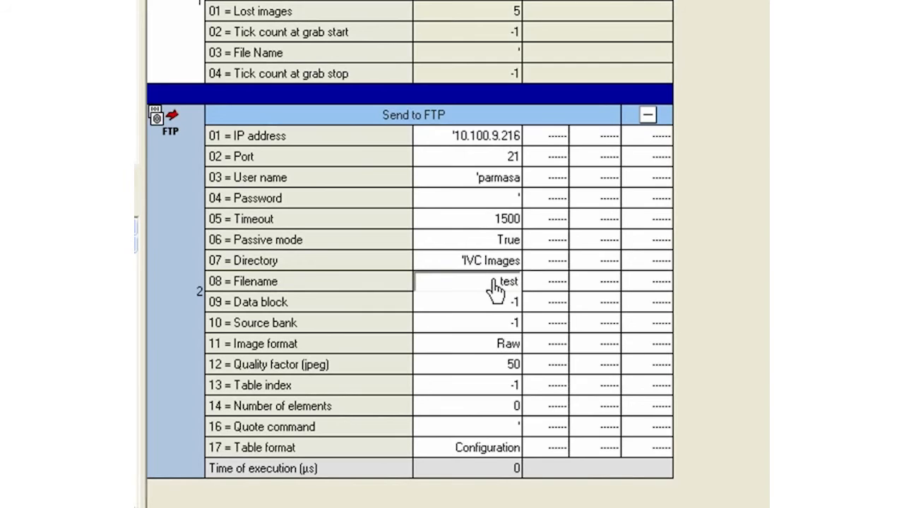
key(Return)
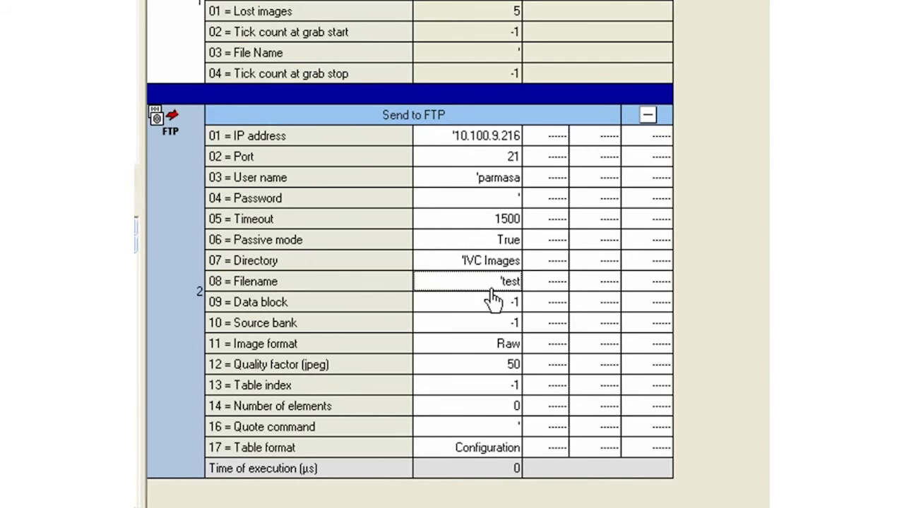
click(486, 326)
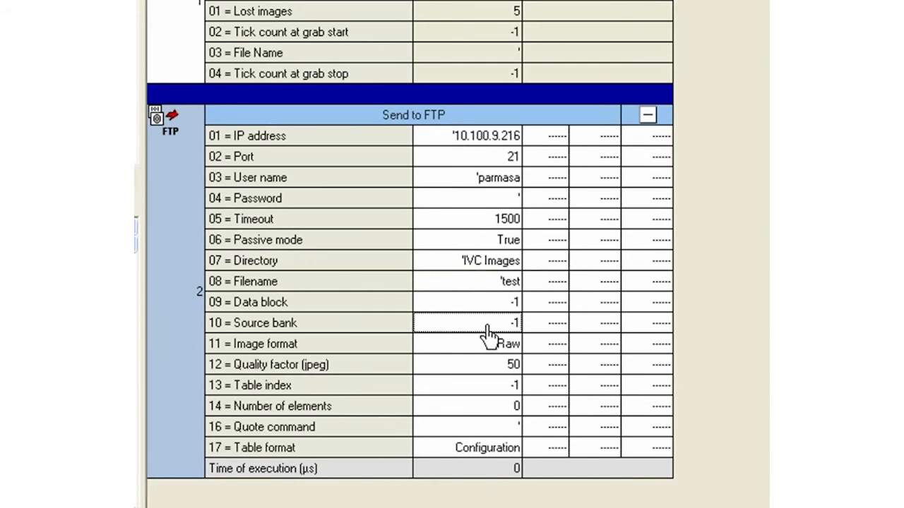
text(0)
key(Return)
Step: Set the Send to FTP step's image format to Jpeg grayscale
click(507, 352)
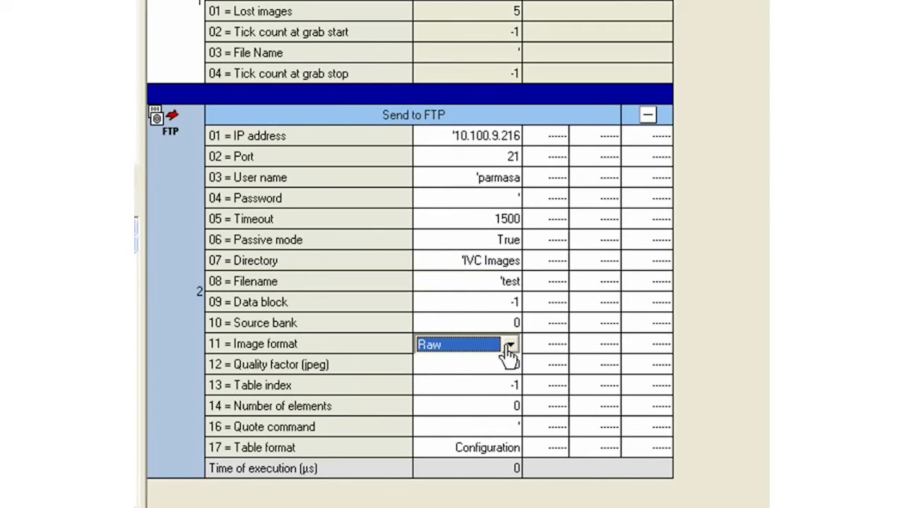
click(508, 346)
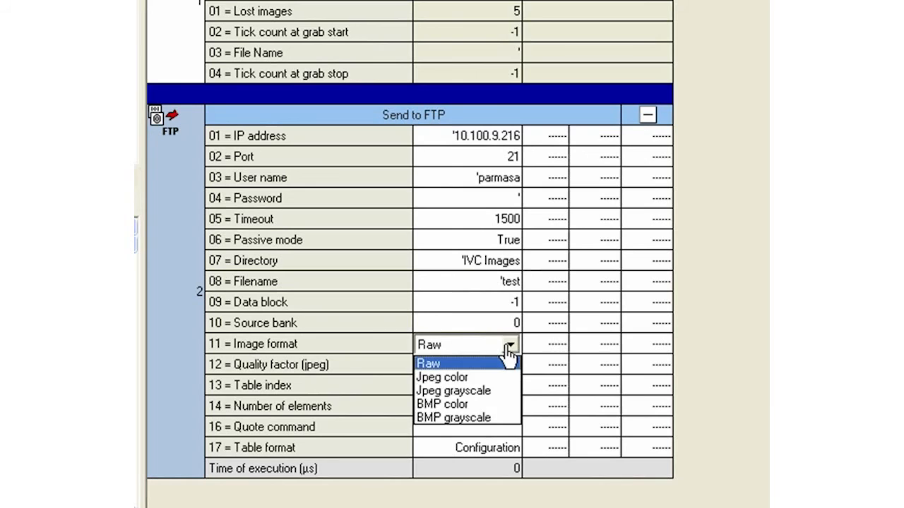
click(489, 393)
click(513, 104)
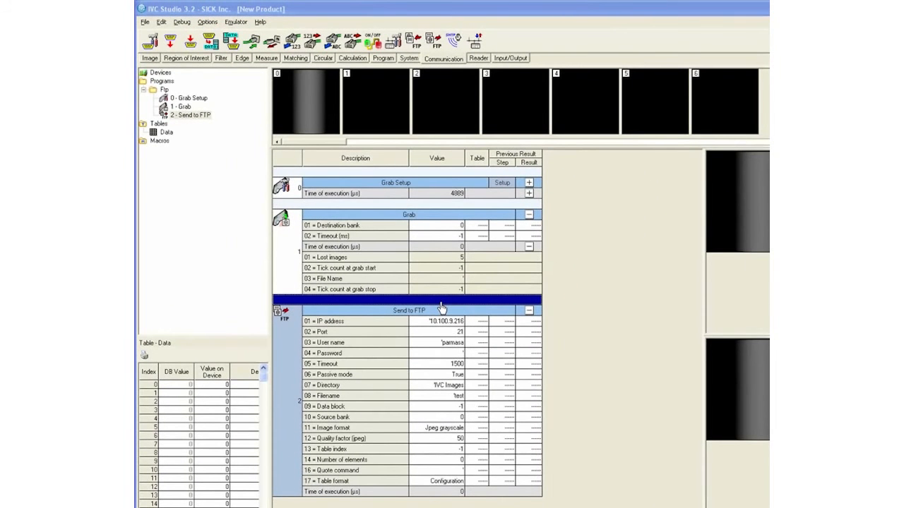
Step: Execute the Send to FTP step and open the IVC Images folder in C:\Inspector FTP to check for the transferred file
key(F8)
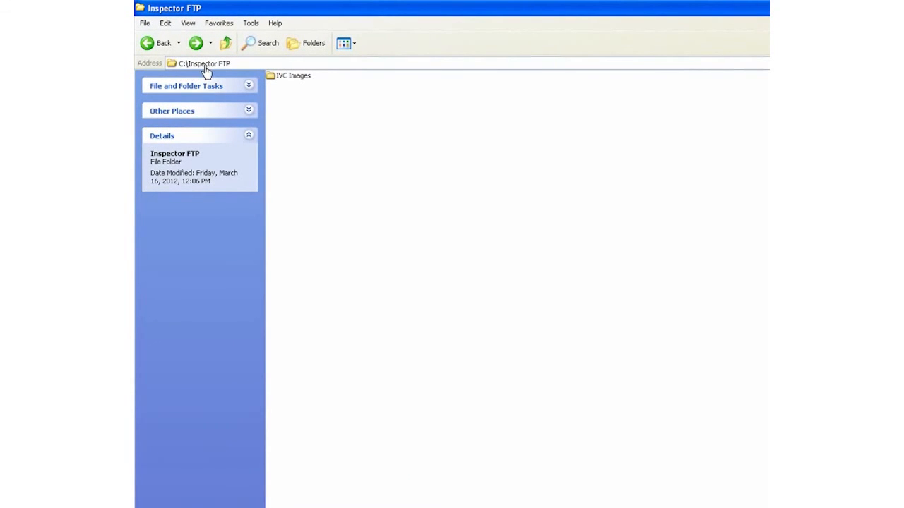
double_click(292, 79)
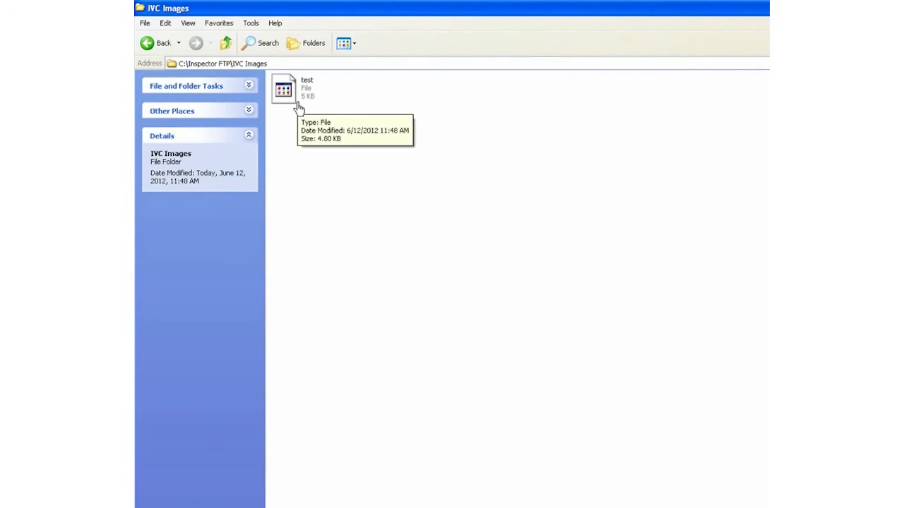
Step: Open the transferred test file in IrfanView, accepting the extension correction to test.jpg, and view the image without browsing other folders
double_click(296, 104)
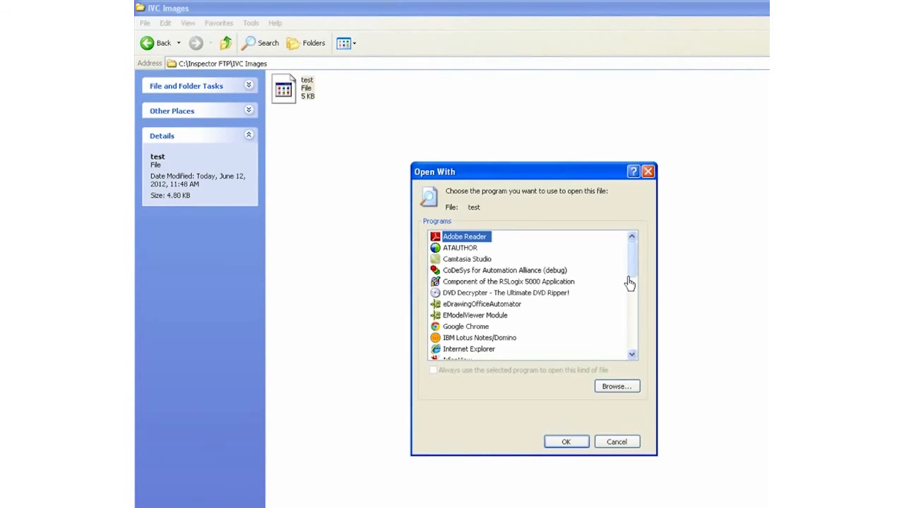
scroll(628, 286, down, 3)
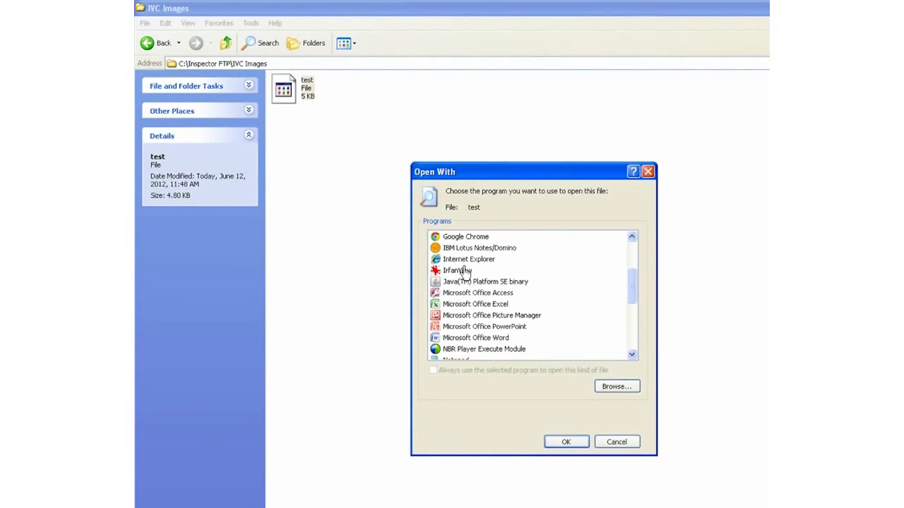
double_click(464, 273)
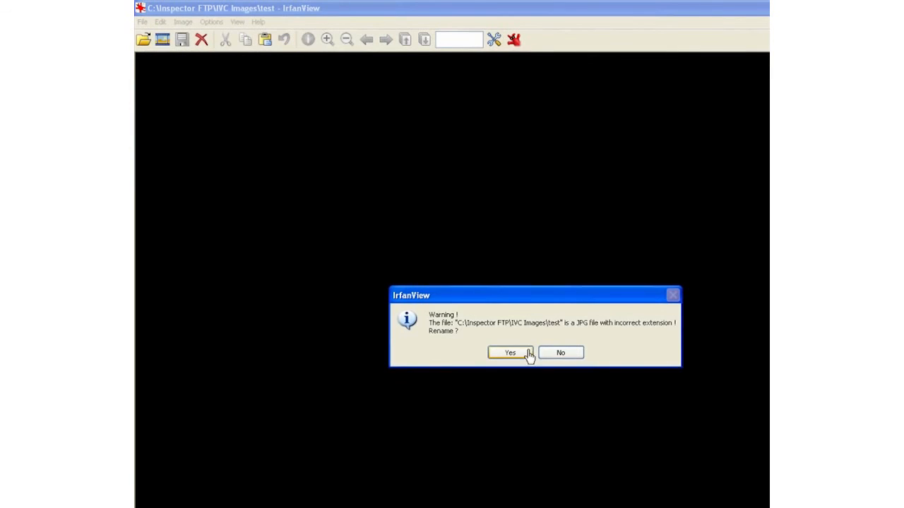
click(523, 357)
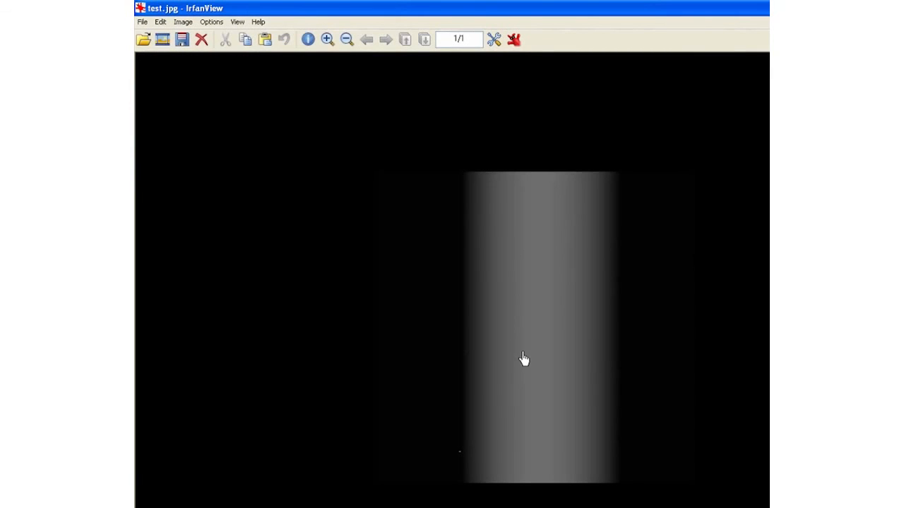
scroll(492, 299, down, 1)
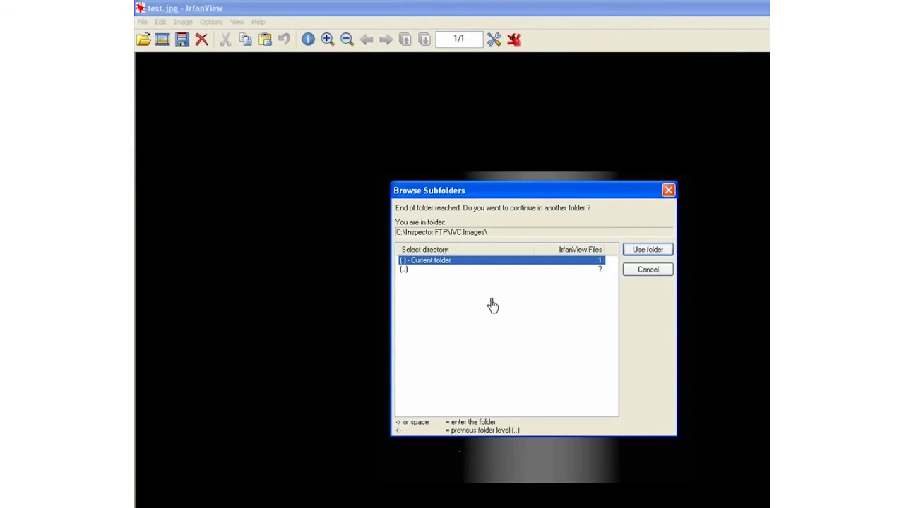
click(640, 274)
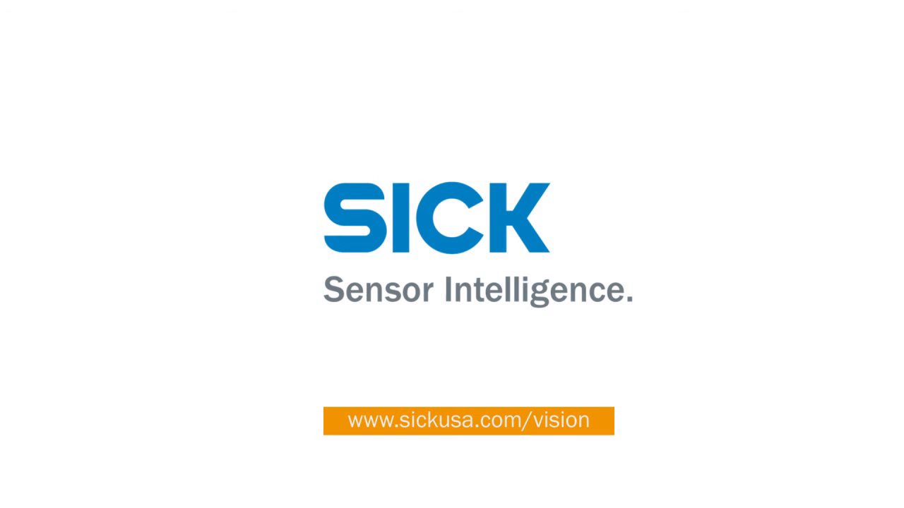